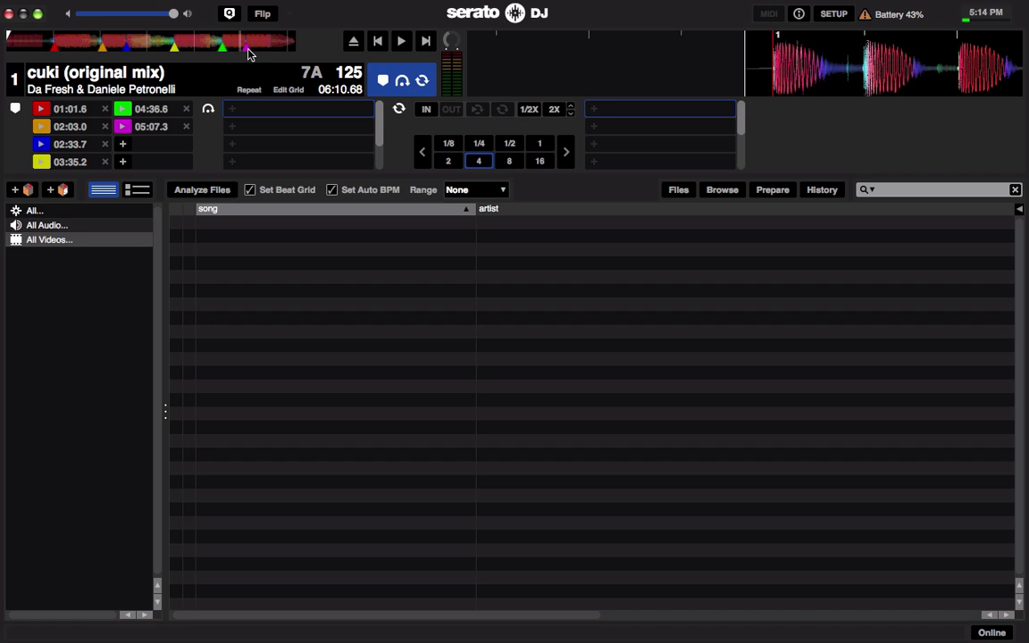
- Scrub the cuki overview waveform to a new playback position
{"action": "left_click_drag", "start_coordinate": [820, 41], "coordinate": [804, 81]}
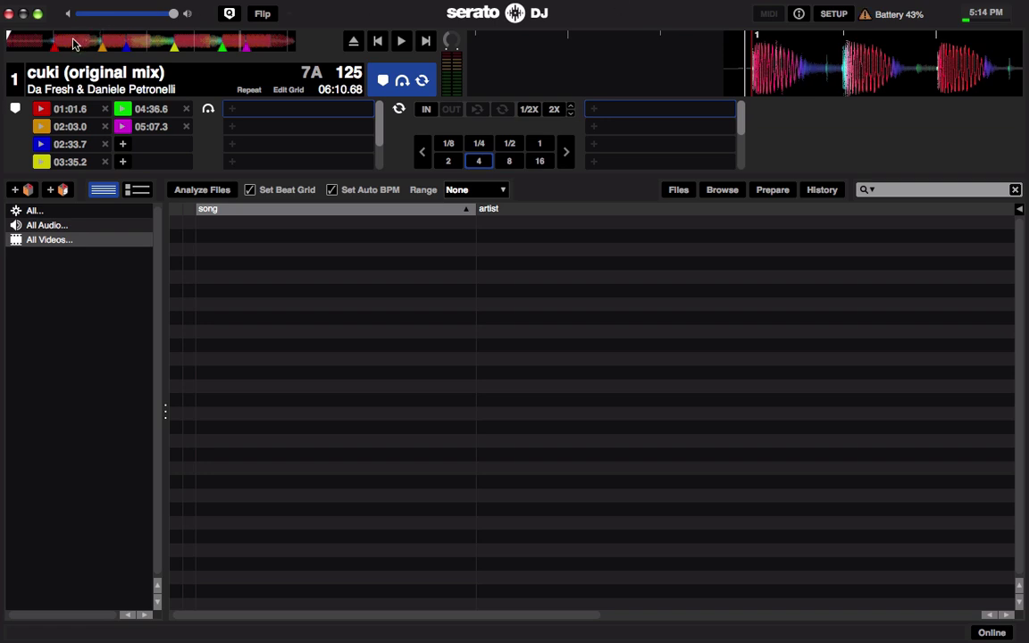
- Jump to the red 01:01.6 cue and arm a new Flip recording
{"action": "left_click", "coordinate": [37, 109]}
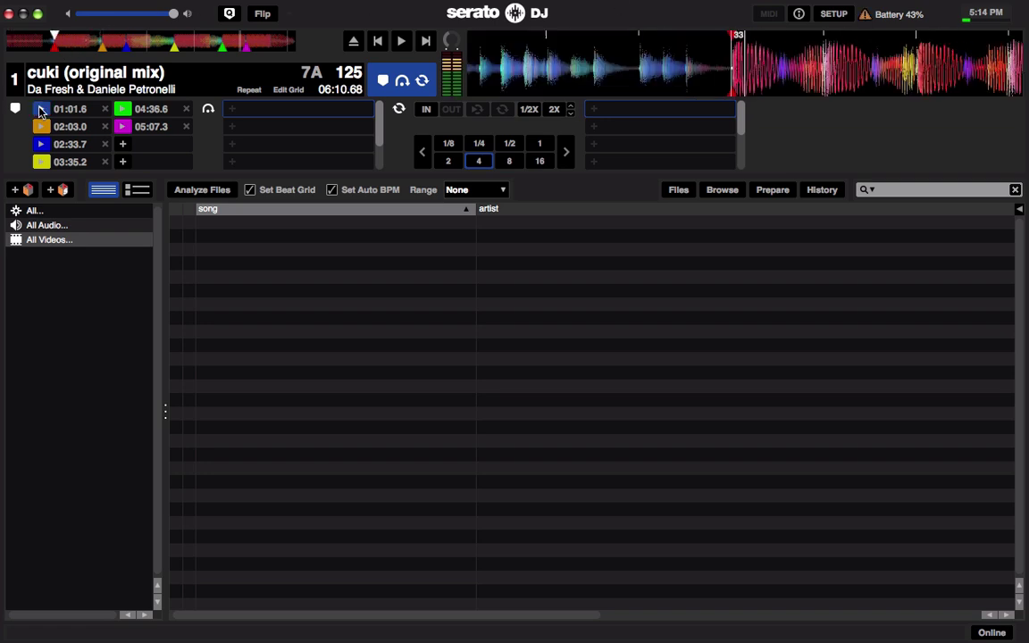
{"action": "left_click", "coordinate": [262, 16]}
{"action": "left_click", "coordinate": [368, 191]}
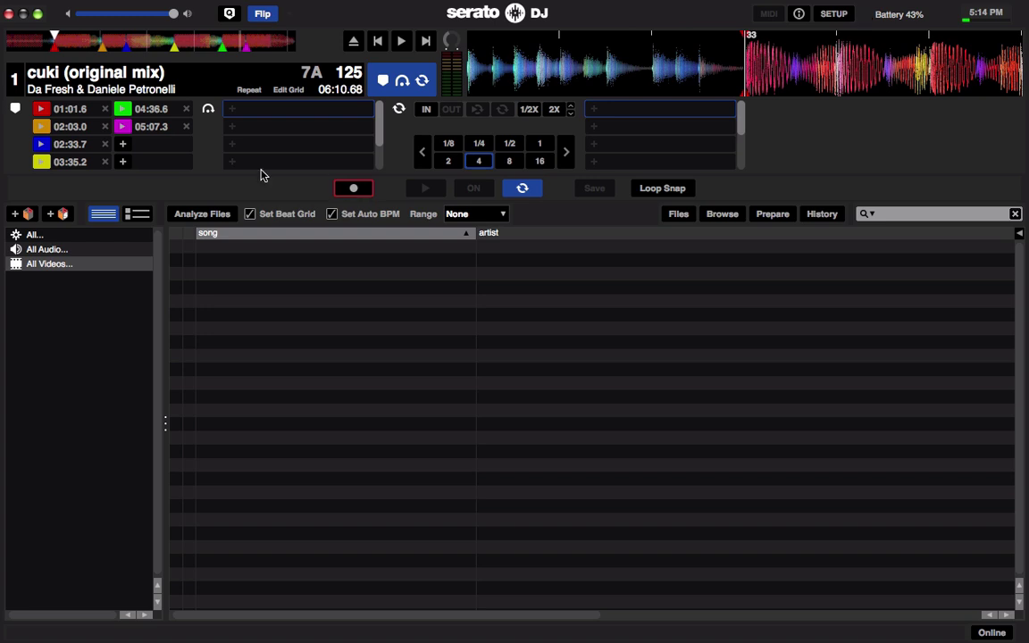
- Record a Flip from the 02:03.0 cue, skipping ahead through the 03:35.2 and 05:07.3 cues
{"action": "left_click", "coordinate": [42, 127]}
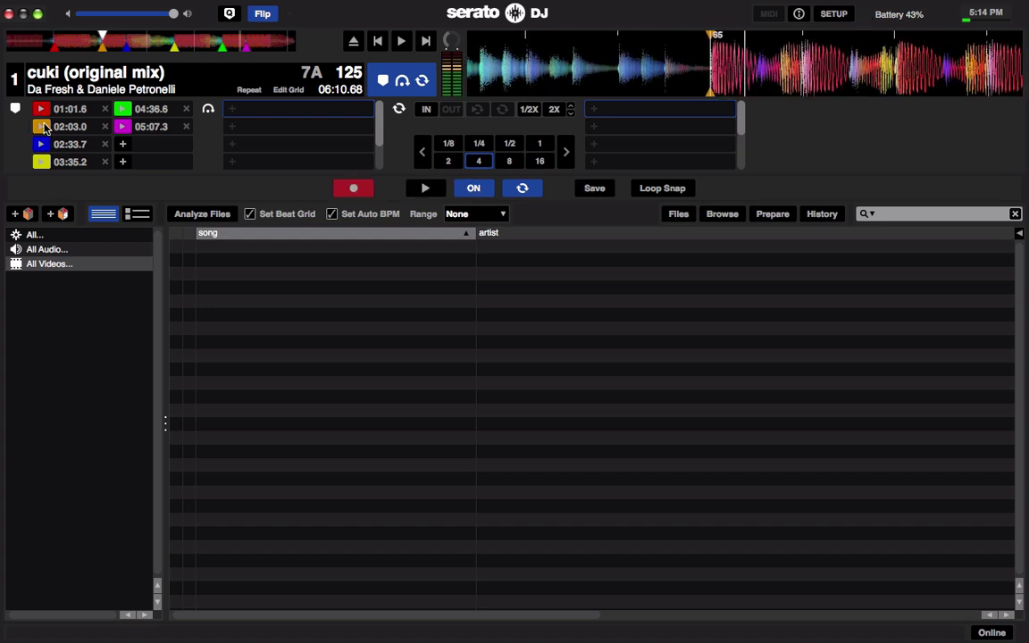
{"action": "left_click", "coordinate": [120, 43]}
{"action": "left_click", "coordinate": [123, 41]}
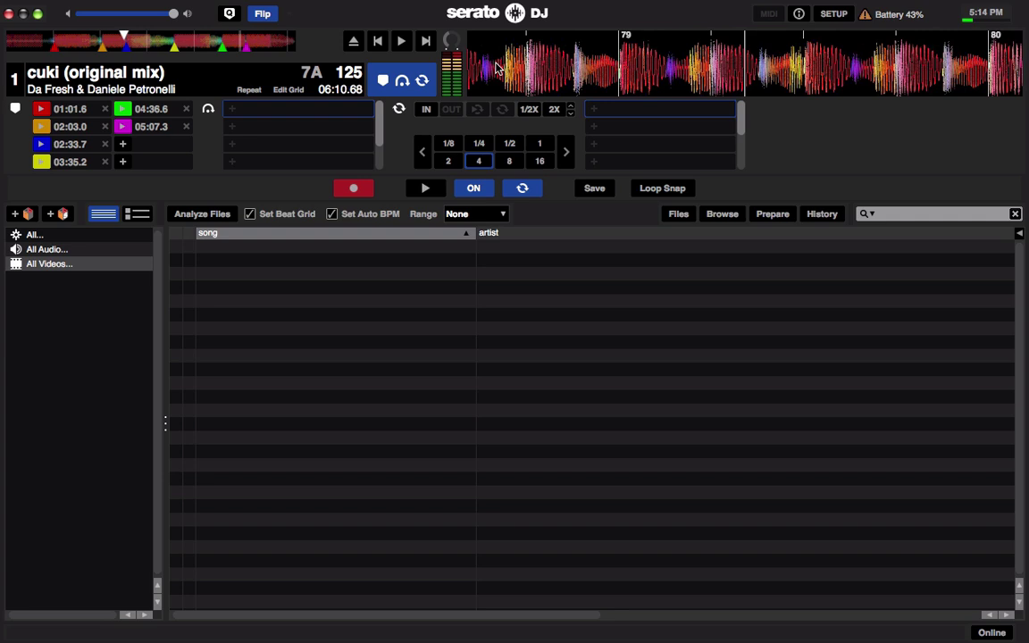
{"action": "left_click_drag", "start_coordinate": [751, 60], "coordinate": [649, 60]}
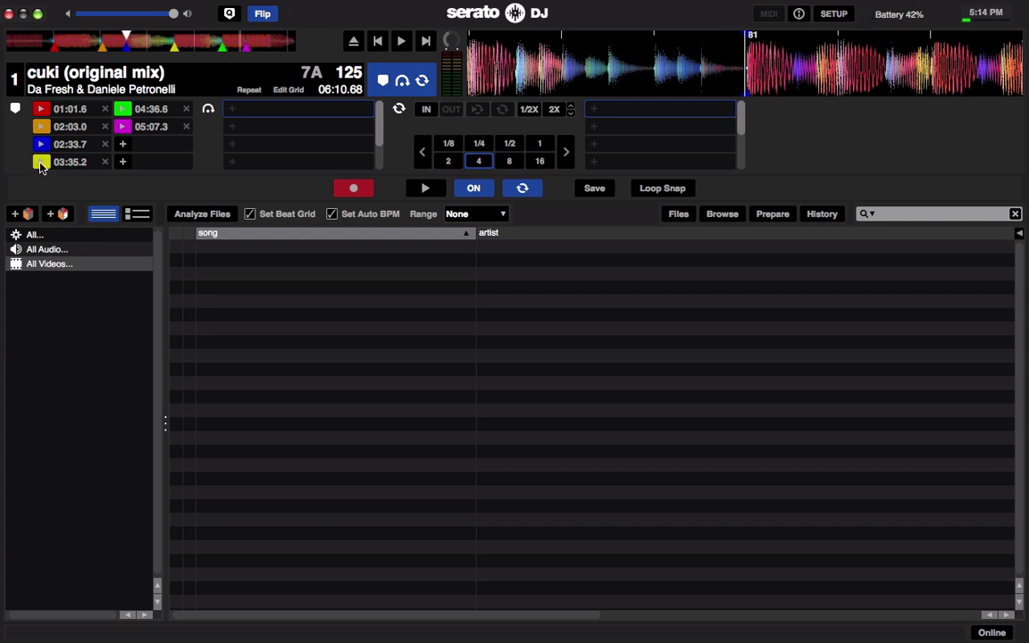
{"action": "left_click", "coordinate": [41, 163]}
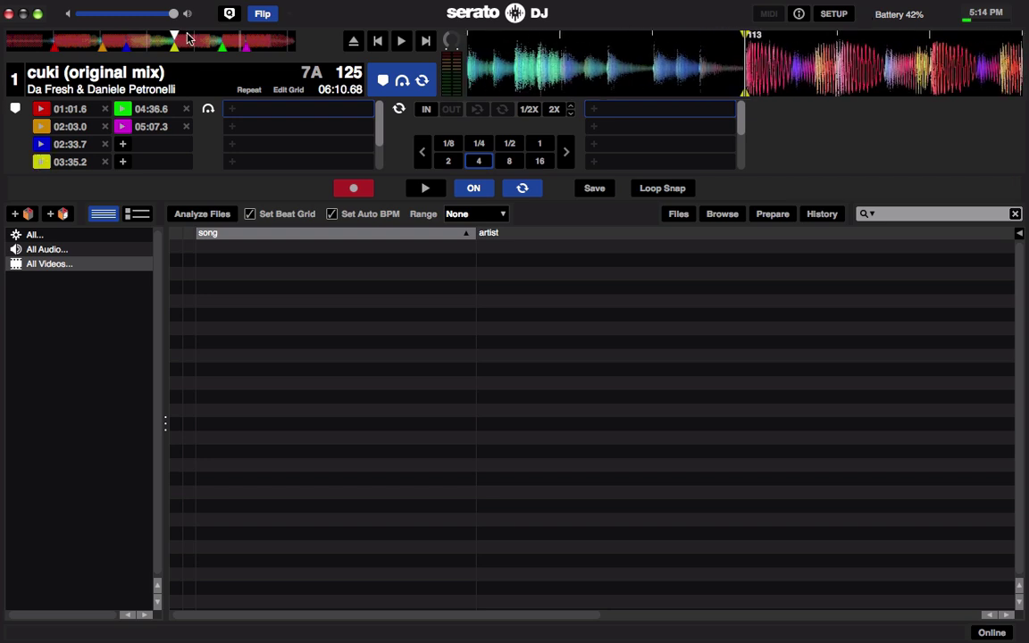
{"action": "left_click_drag", "start_coordinate": [187, 38], "coordinate": [222, 41]}
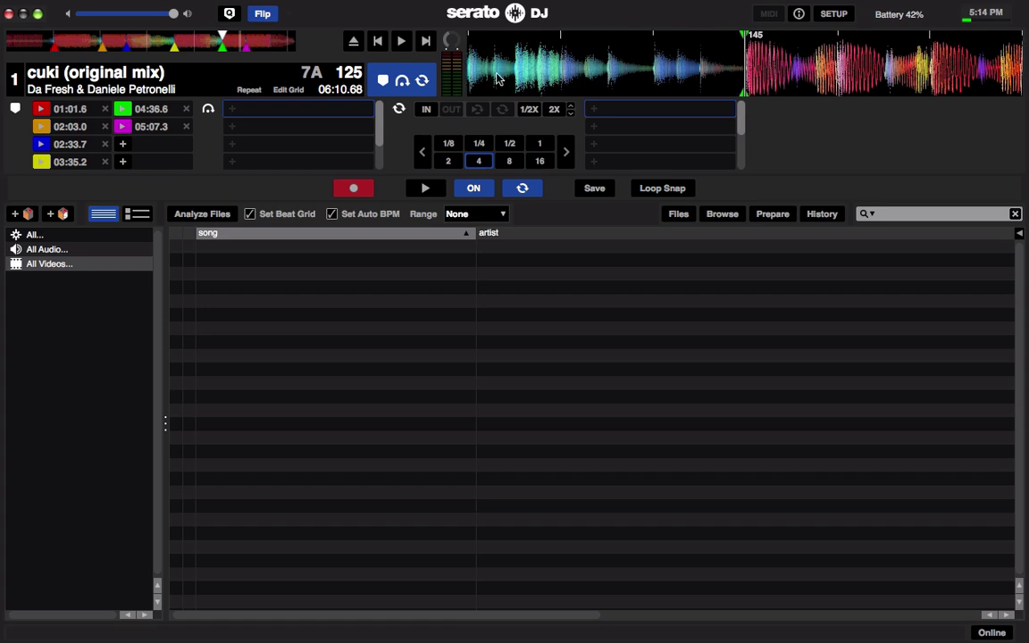
{"action": "left_click", "coordinate": [122, 127]}
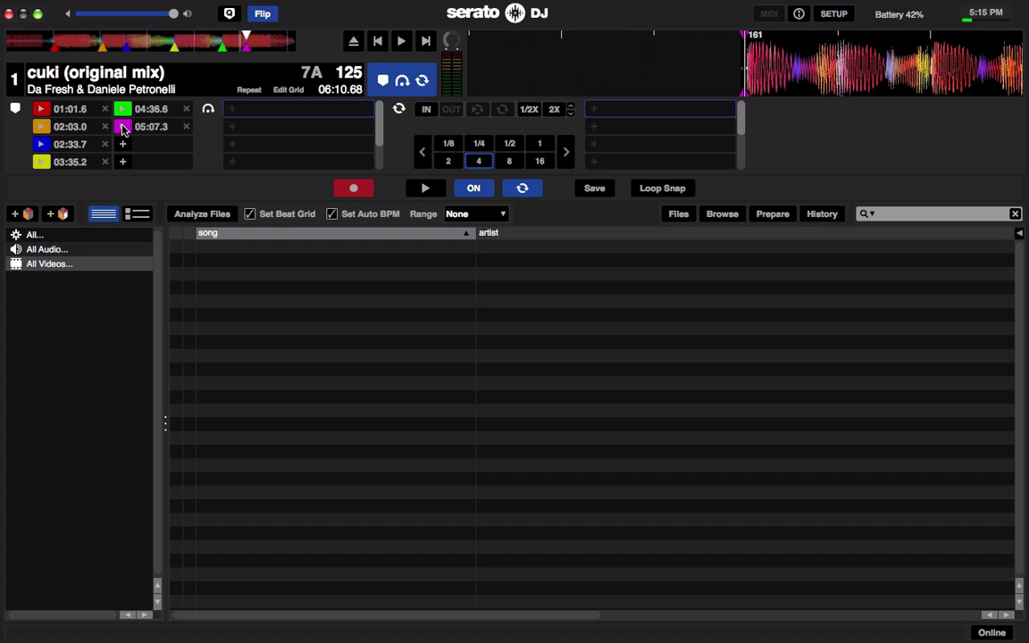
- End the Flip recording at the track's end and save it
{"action": "left_click", "coordinate": [248, 37]}
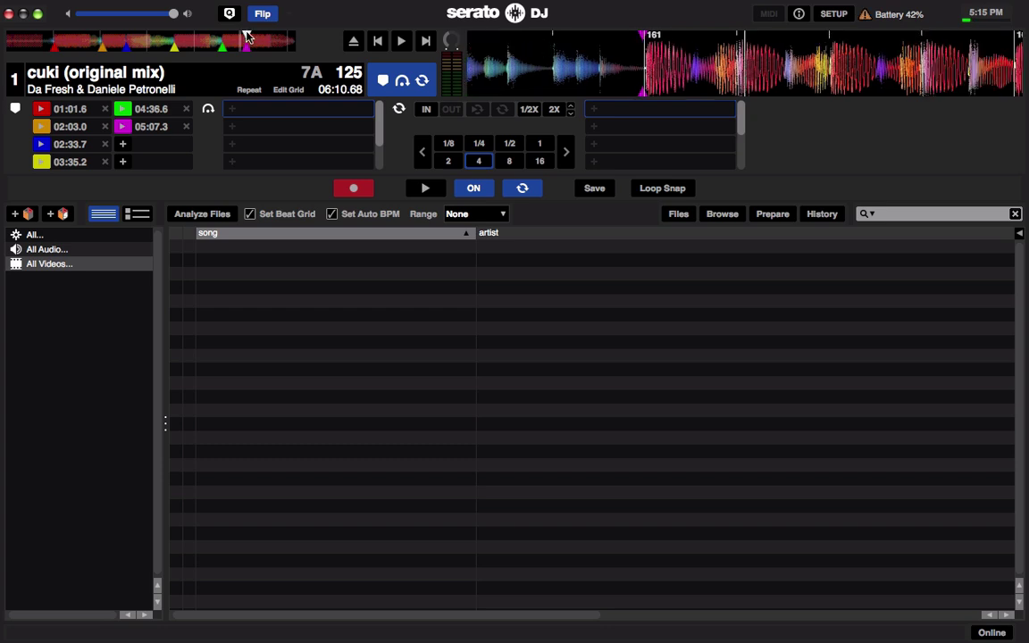
{"action": "left_click", "coordinate": [283, 40]}
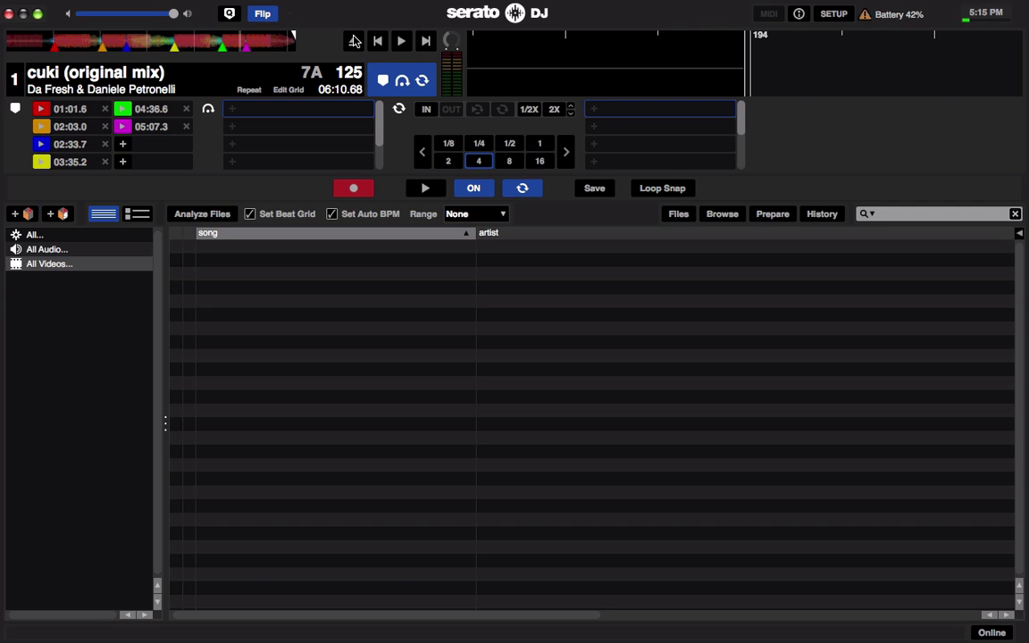
{"action": "left_click", "coordinate": [594, 188]}
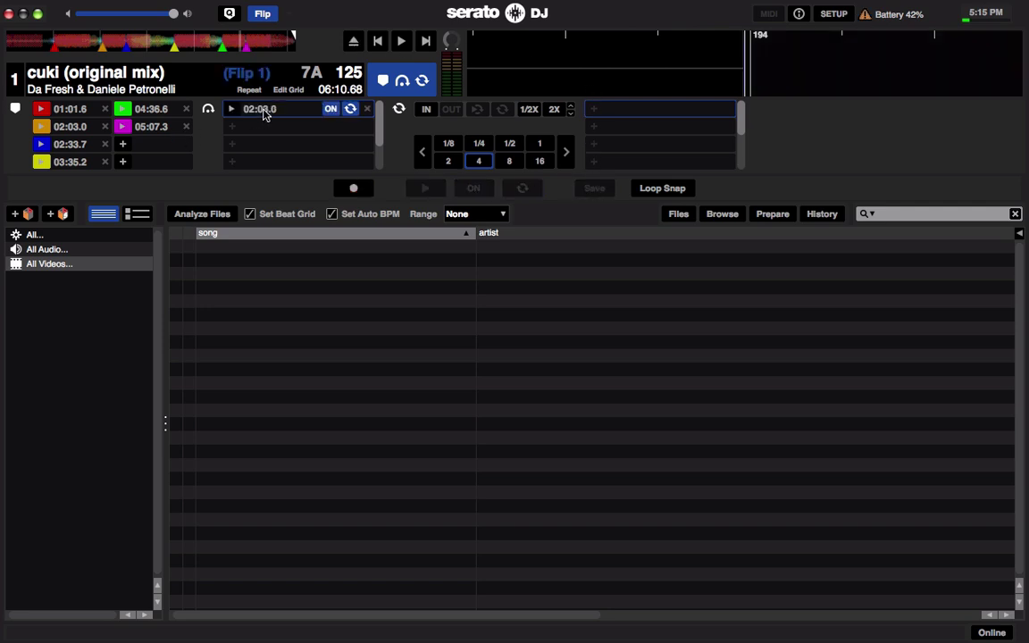
- Name the saved Flip 'spliced' and return playback to the track start
{"action": "double_click", "coordinate": [263, 109]}
{"action": "type", "text": "spliced"}
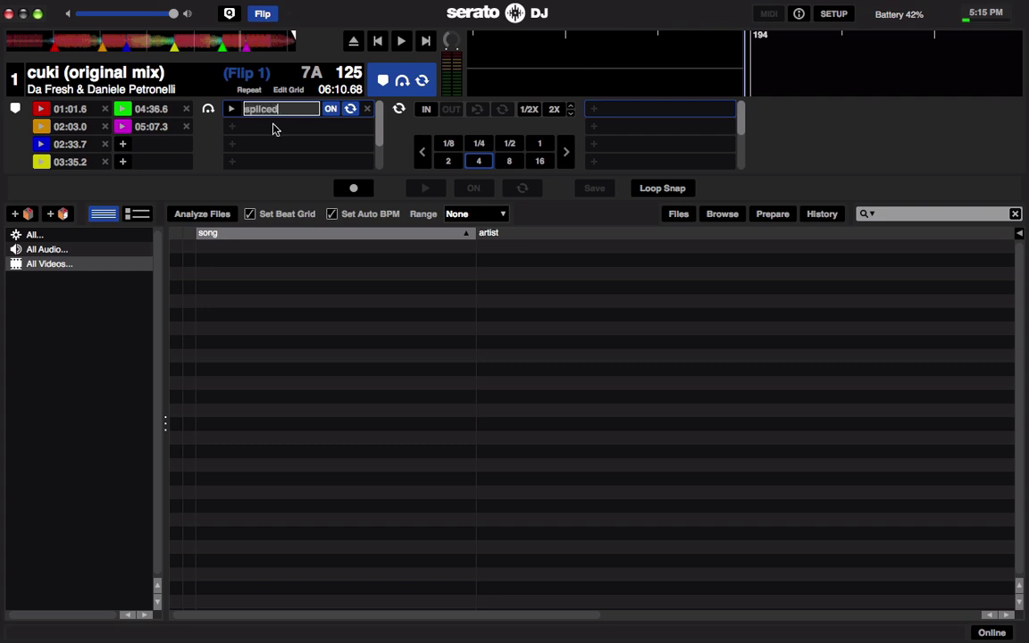
{"action": "key", "text": "Return"}
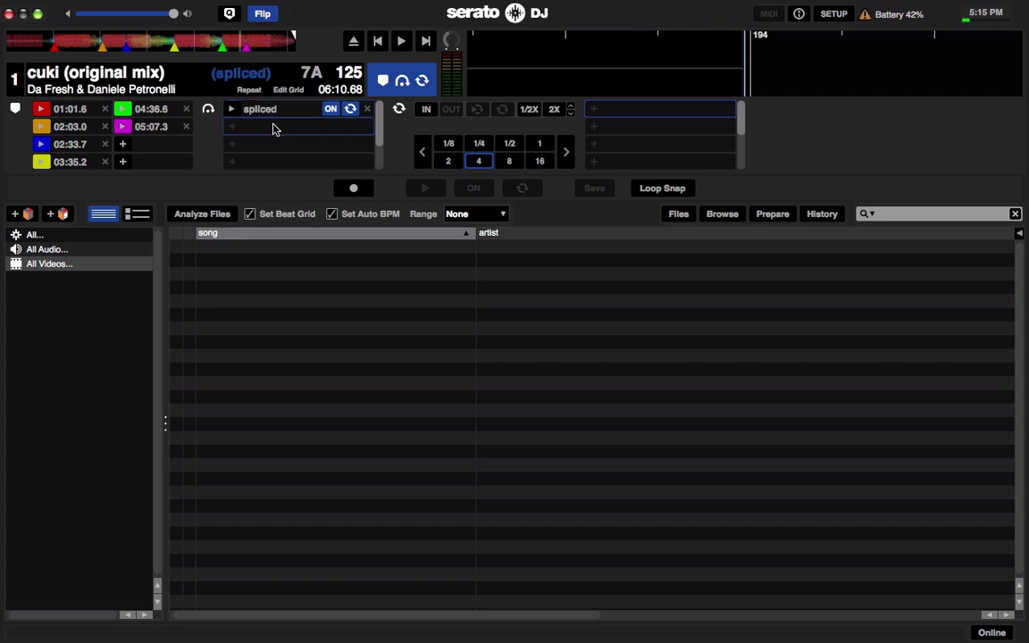
{"action": "left_click", "coordinate": [40, 41]}
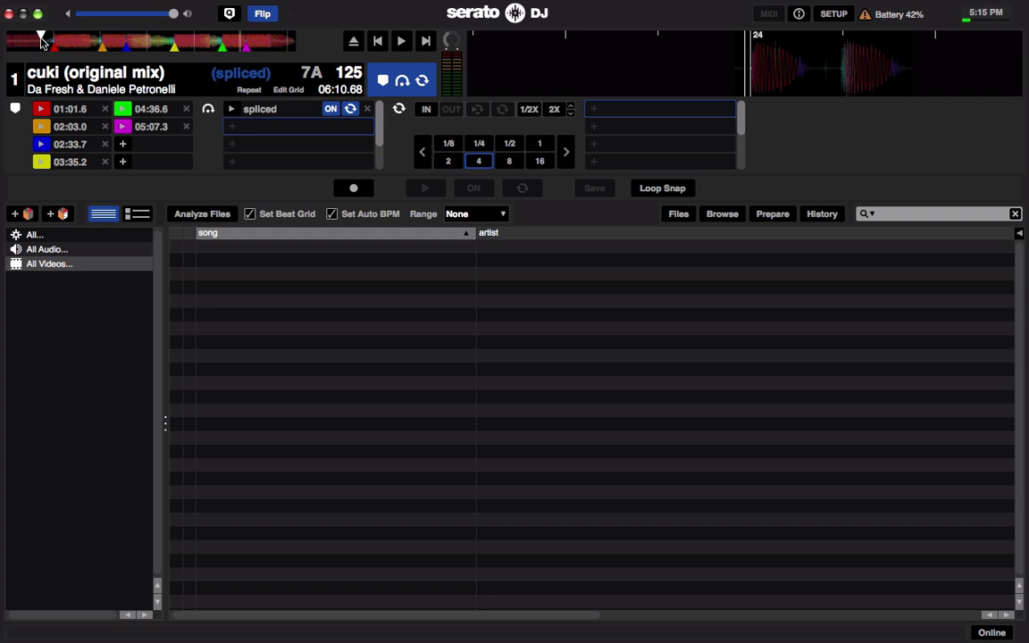
- Toggle the spliced Flip off and on, start playback, and raise the system volume
{"action": "left_click", "coordinate": [330, 109]}
{"action": "left_click", "coordinate": [330, 109]}
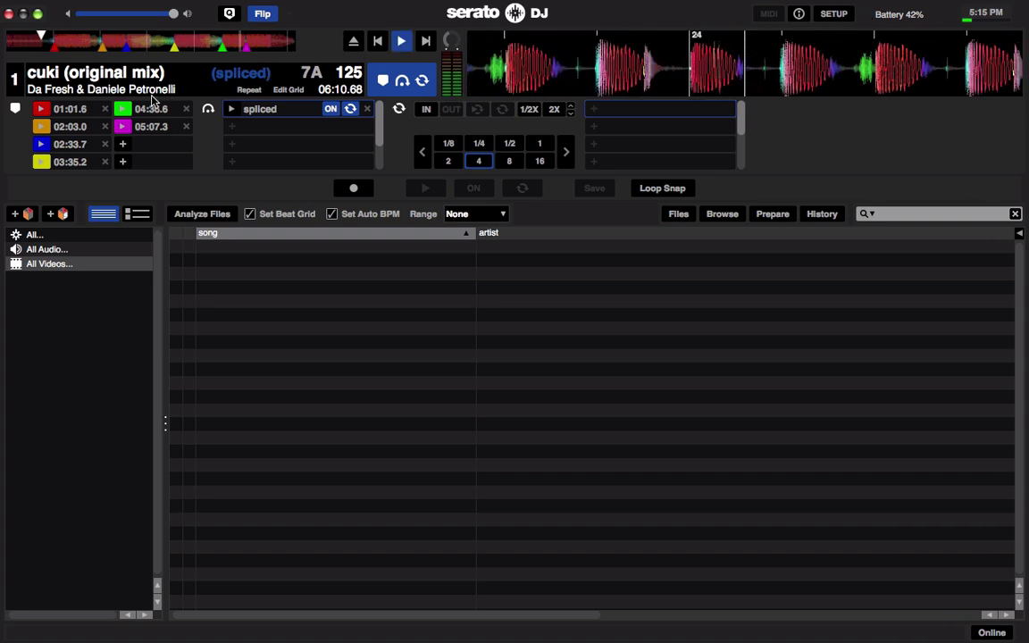
{"action": "key", "text": "F12"}
{"action": "key", "text": "F12"}
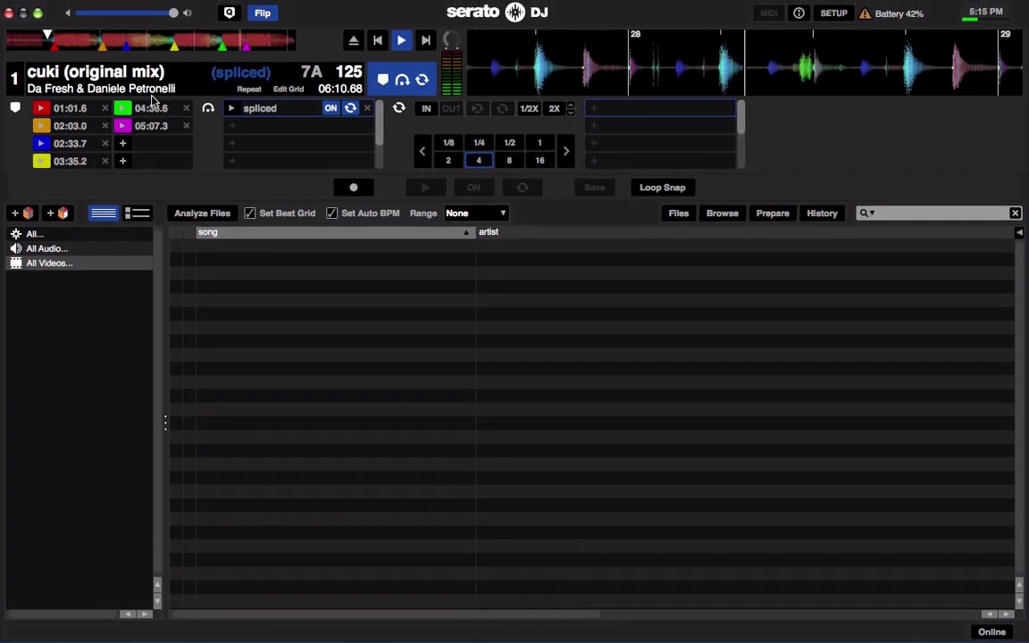
{"action": "key", "text": "XF86AudioRaiseVolume"}
{"action": "key", "text": "XF86AudioRaiseVolume"}
{"action": "key", "text": "XF86AudioRaiseVolume"}
{"action": "key", "text": "XF86AudioRaiseVolume"}
{"action": "key", "text": "XF86AudioRaiseVolume"}
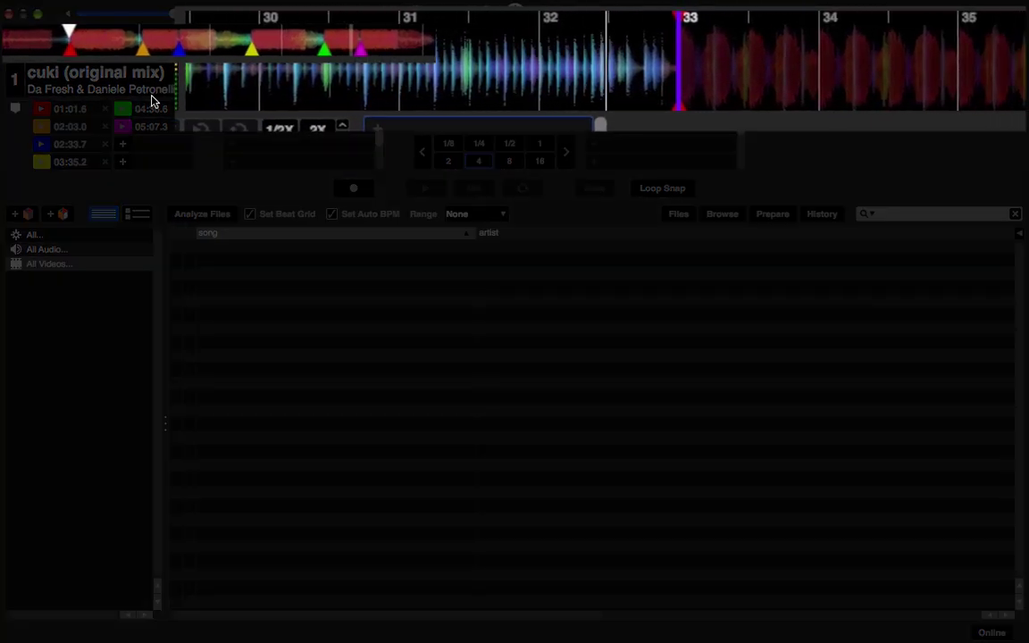
- Let the spliced Flip play through its cue jumps up to about bar 160
{"action": "key", "text": "2"}
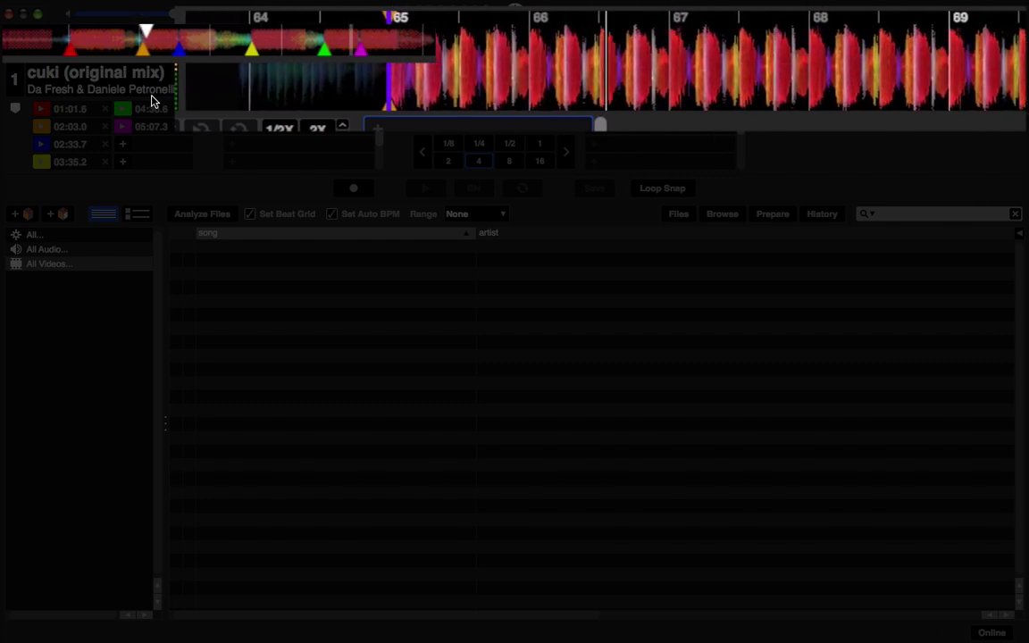
{"action": "left_click", "coordinate": [173, 43]}
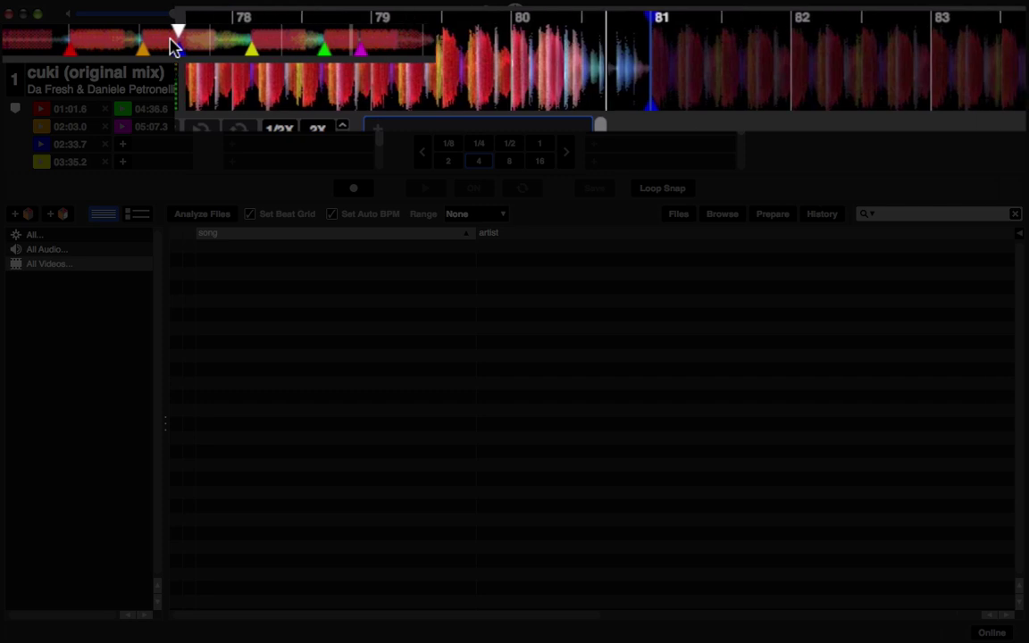
{"action": "key", "text": "4"}
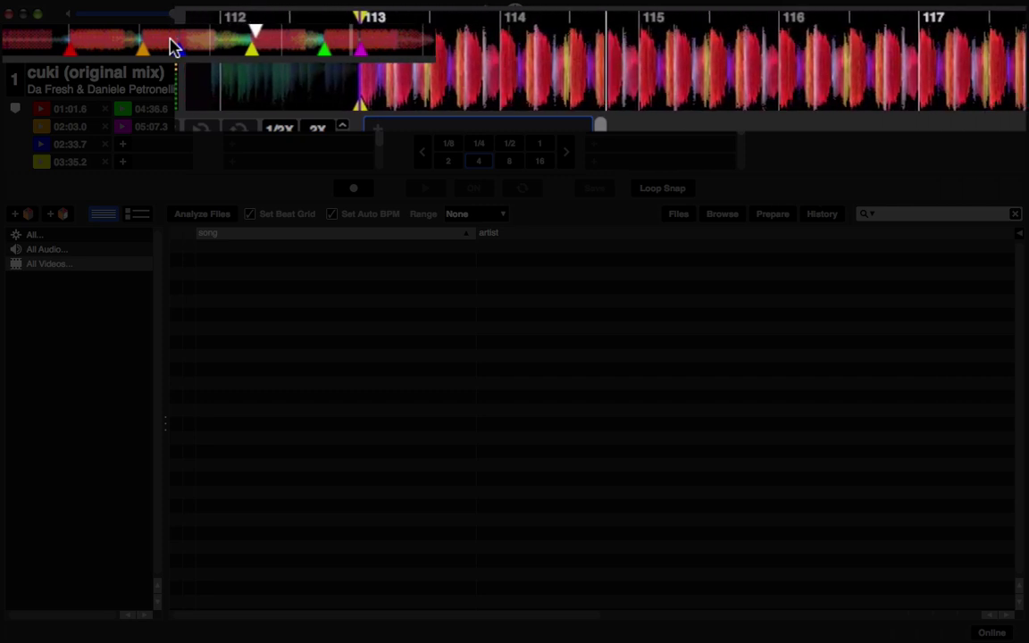
{"action": "left_click", "coordinate": [312, 51]}
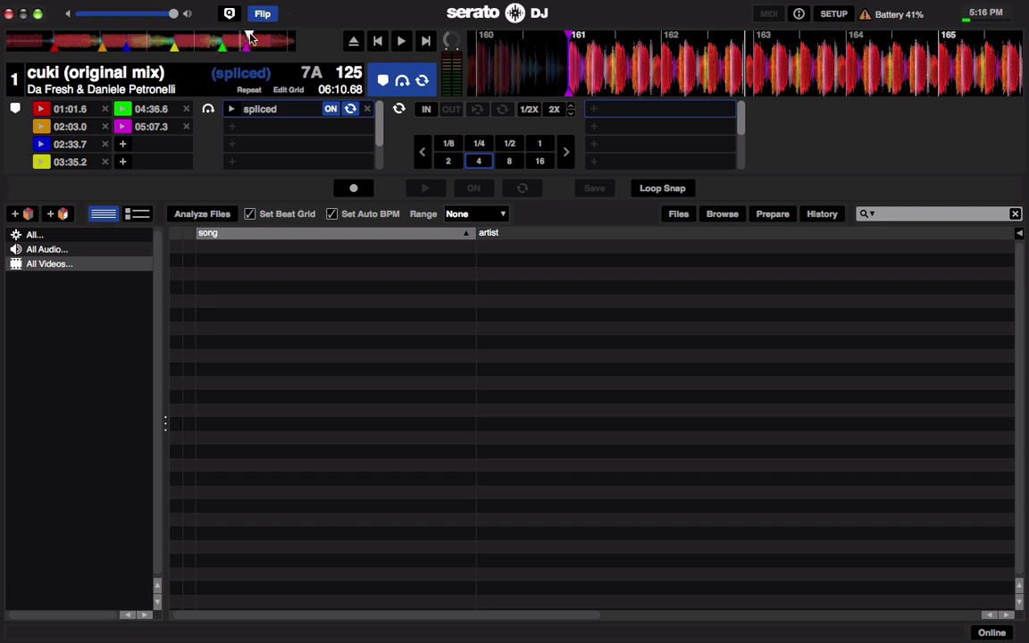
- Move playback to the end of cuki, near bar 193
{"action": "left_click_drag", "start_coordinate": [249, 41], "coordinate": [298, 40]}
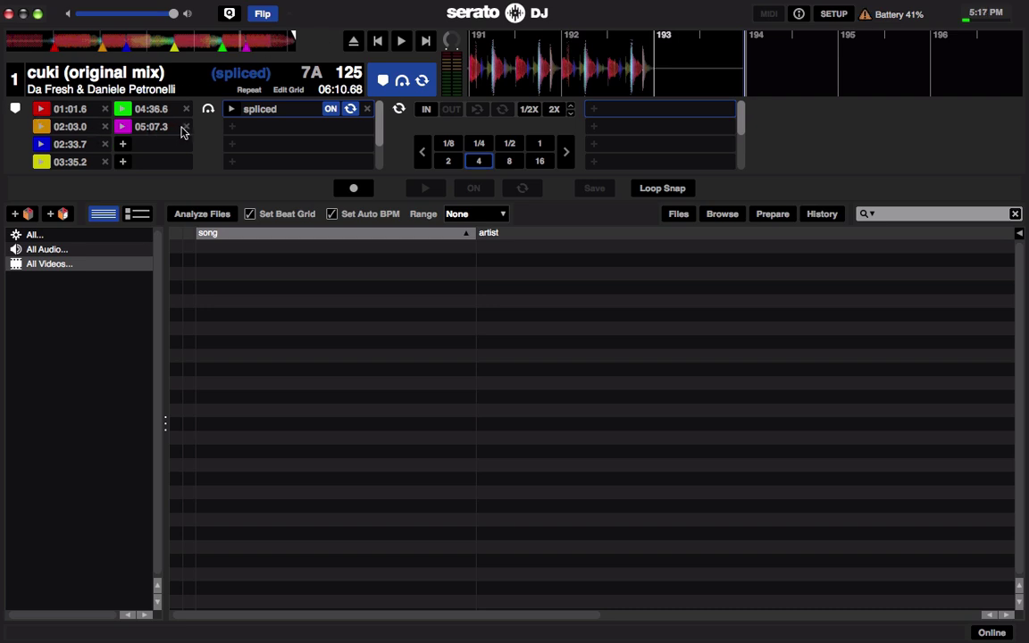
- Delete the hot cues at 05:07.3, 04:36.6, 03:35.2, 02:33.7, 02:03.0 and 01:01.6
{"action": "left_click", "coordinate": [186, 126]}
{"action": "left_click", "coordinate": [186, 108]}
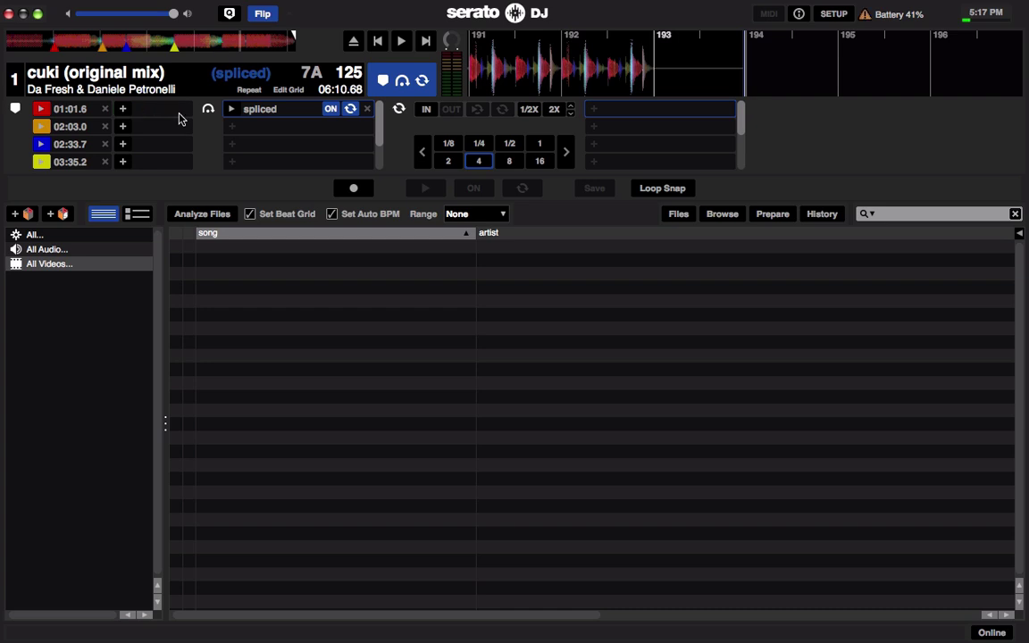
{"action": "left_click", "coordinate": [105, 162]}
{"action": "left_click", "coordinate": [105, 144]}
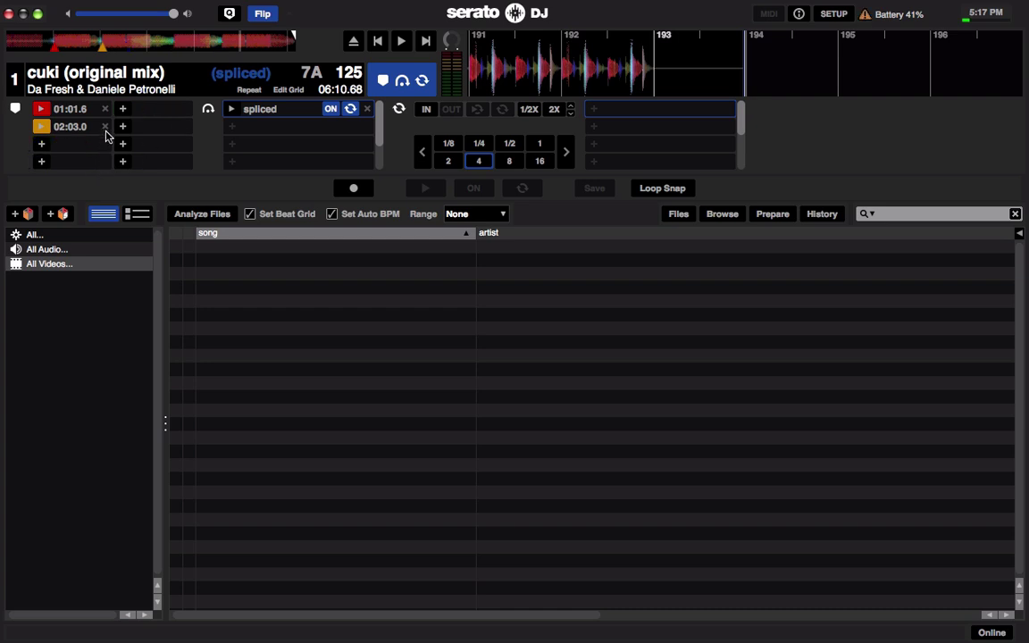
{"action": "left_click", "coordinate": [105, 126]}
{"action": "left_click", "coordinate": [104, 109]}
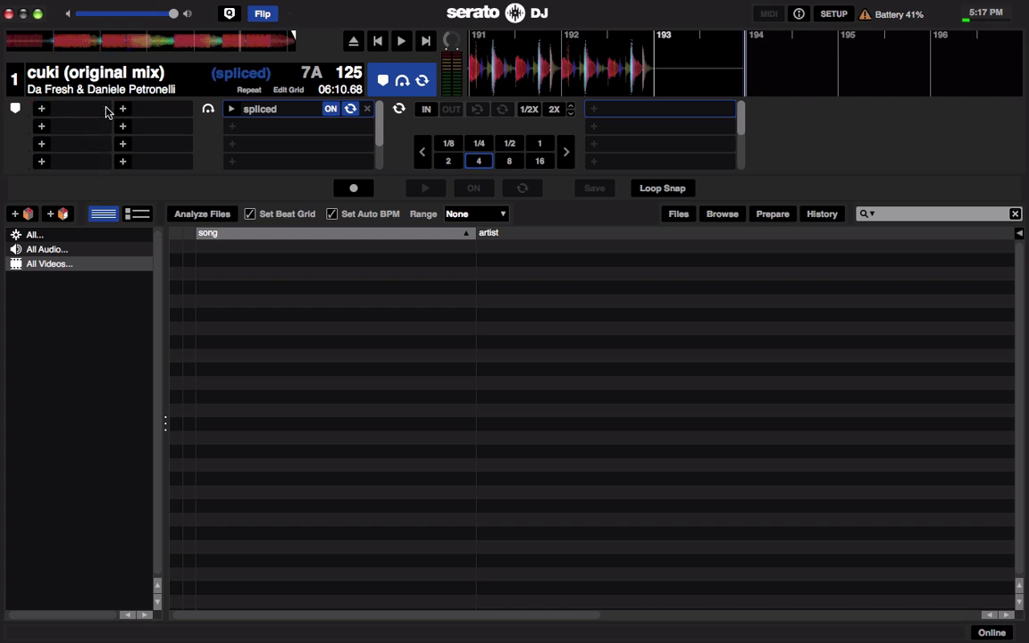